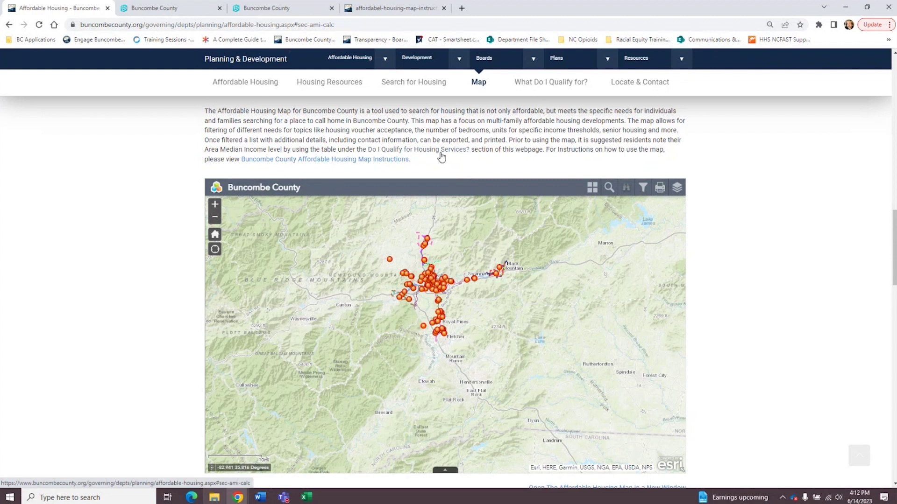
# - Go to the housing services qualification section and compare the AMI income limits for four- and five-person households, ending on four
pyautogui.click(440, 151)
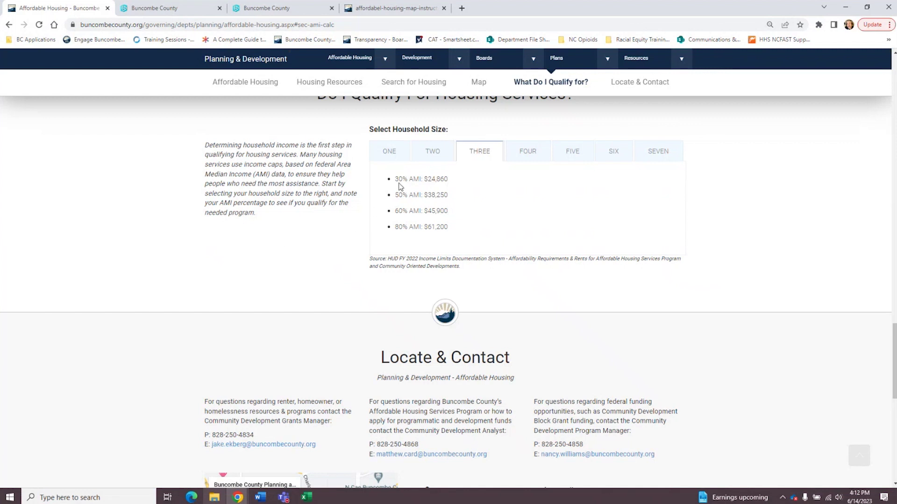
pyautogui.click(516, 150)
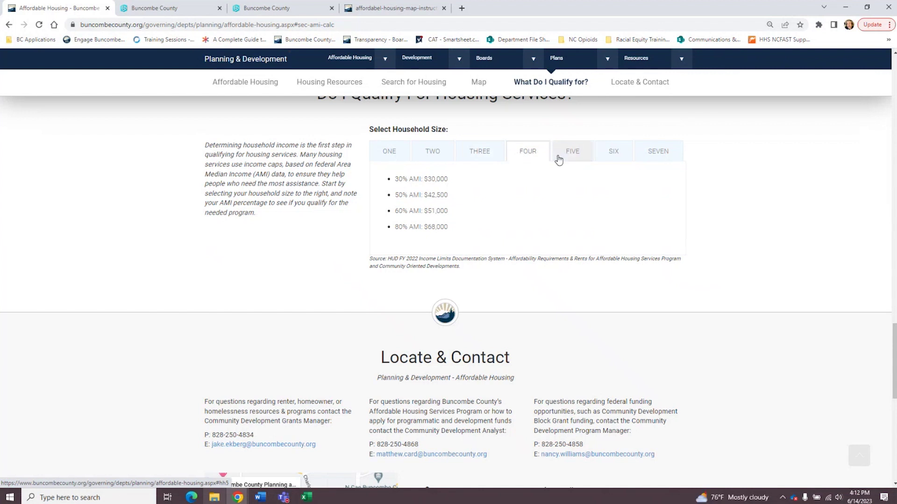
pyautogui.click(559, 157)
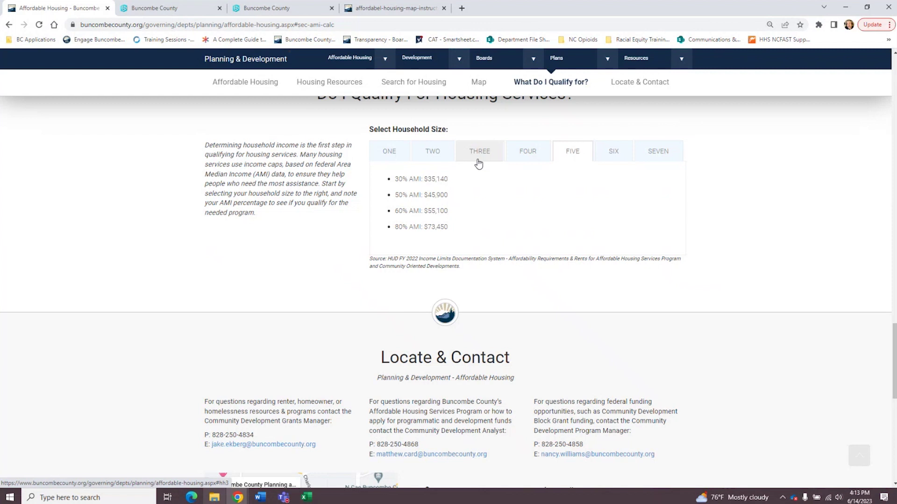
pyautogui.click(509, 150)
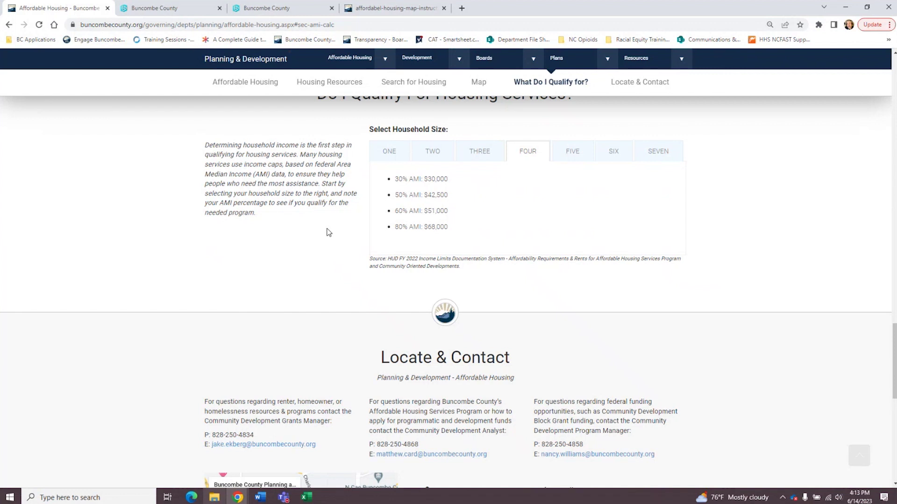
# - Return to the embedded housing map and look at its multiple-criteria search and attribute table, closing each again
pyautogui.scroll(4, 809, 268)
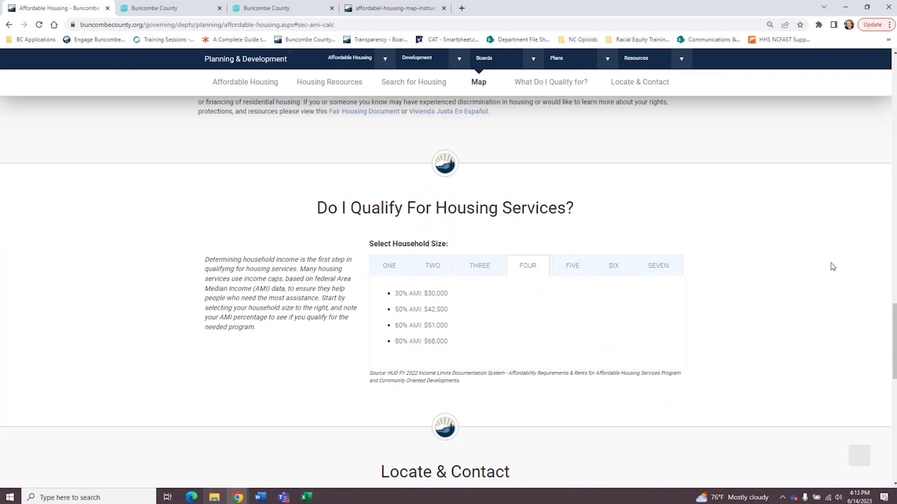
pyautogui.scroll(8, 810, 268)
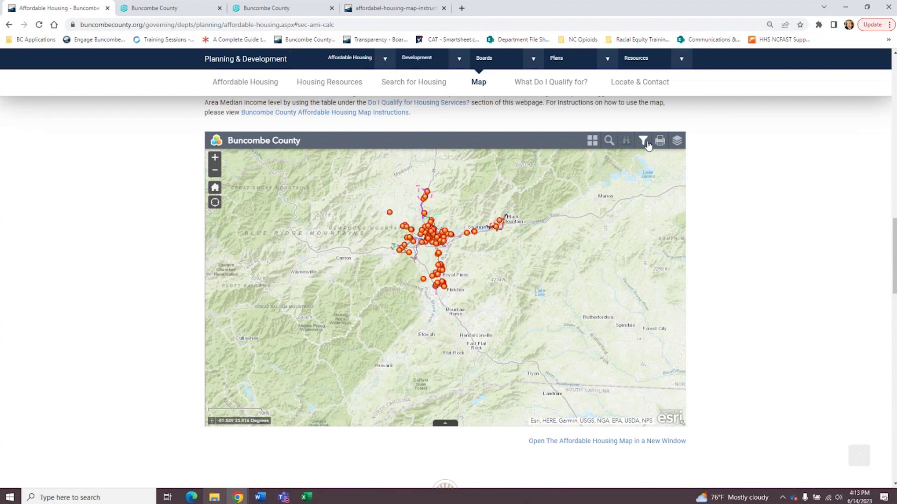
pyautogui.click(644, 142)
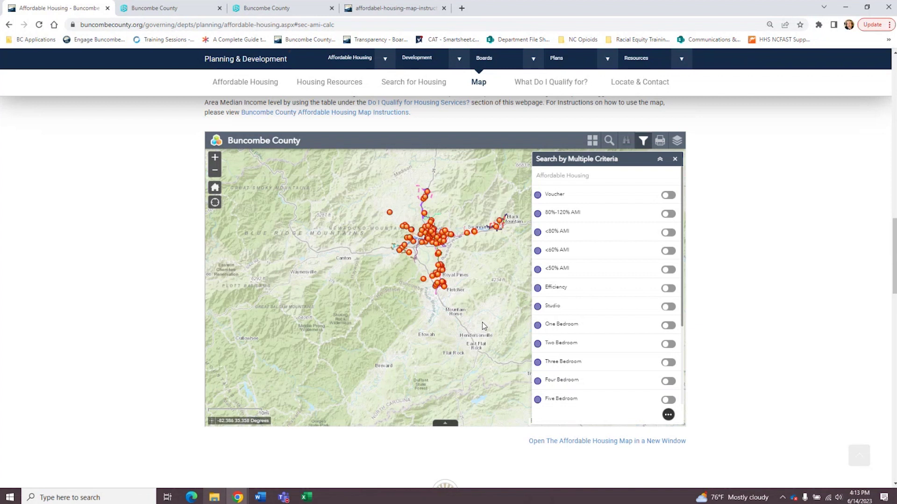
pyautogui.click(643, 141)
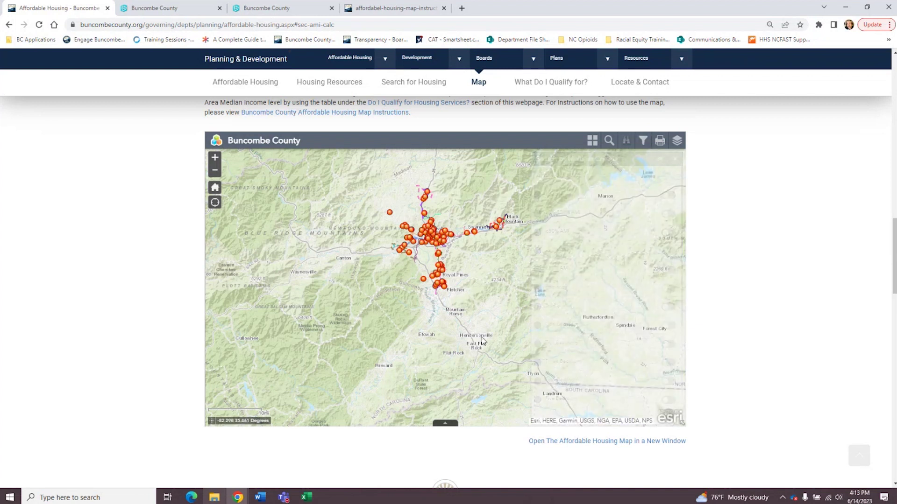
pyautogui.click(446, 423)
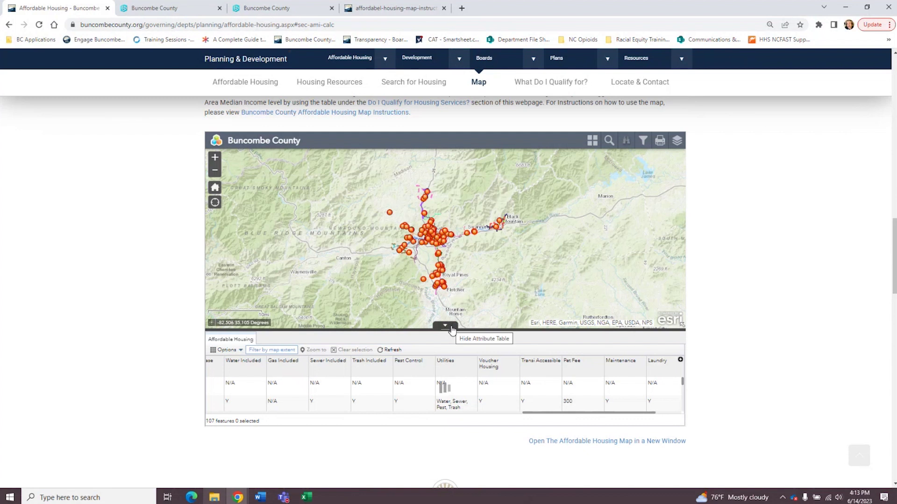
pyautogui.click(446, 326)
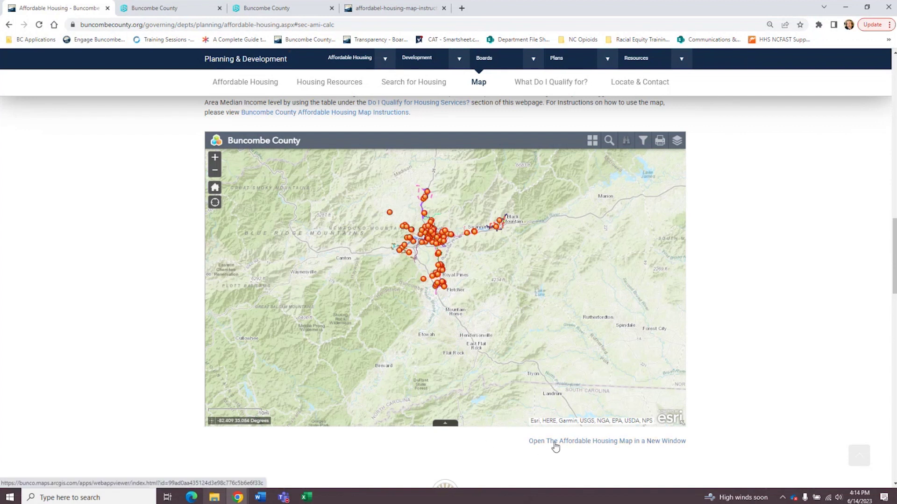
# - Open the Affordable Housing Map in a new window and filter it by <60% AMI and Two Bedroom
pyautogui.click(556, 444)
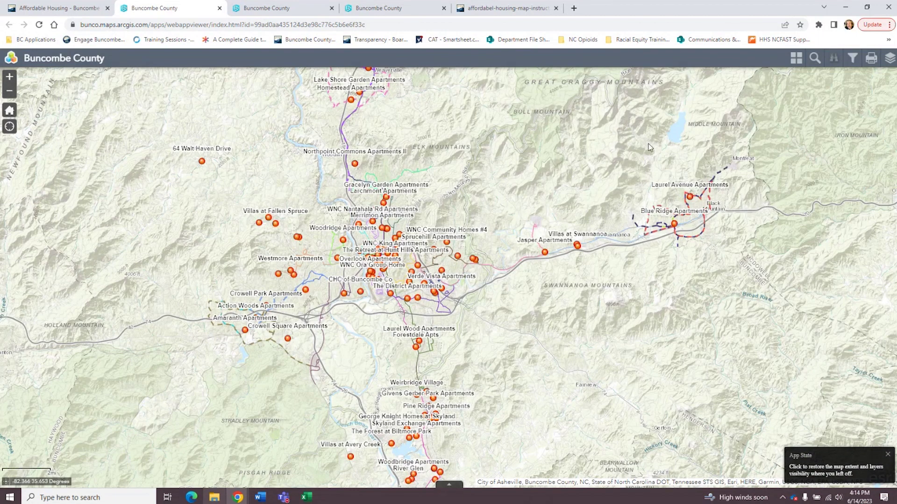
pyautogui.click(853, 59)
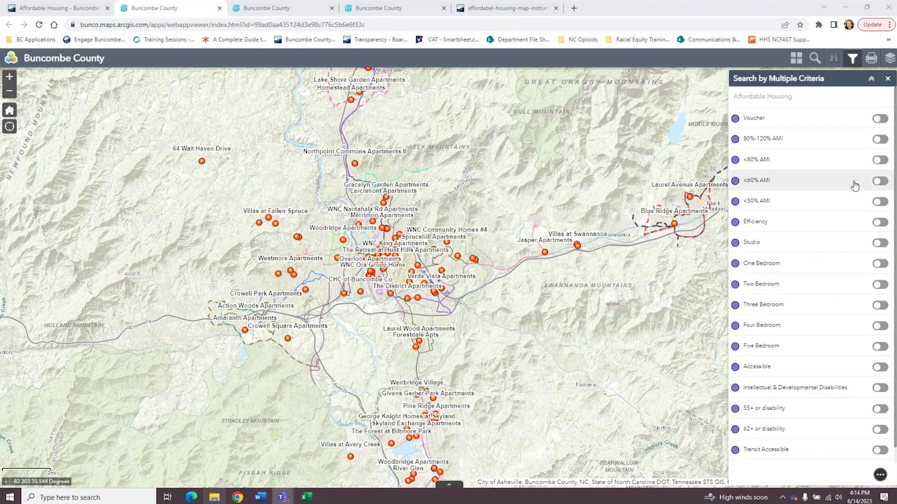
pyautogui.click(881, 182)
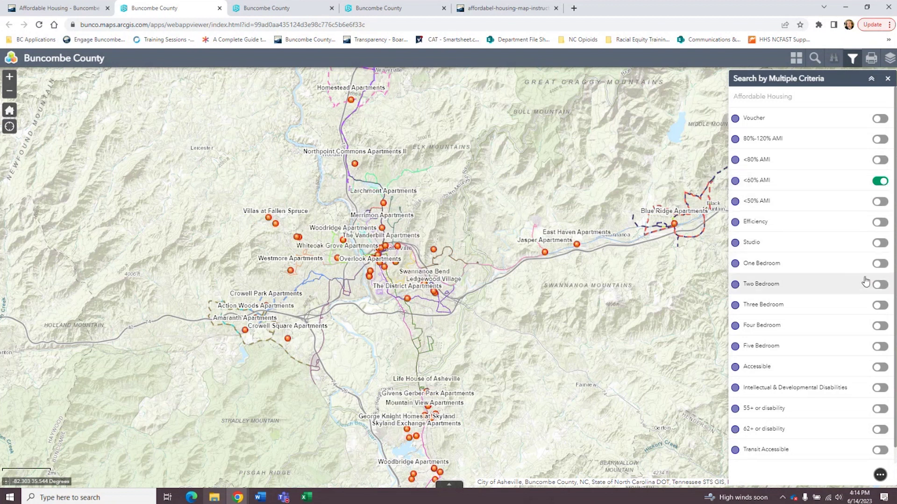
pyautogui.click(879, 286)
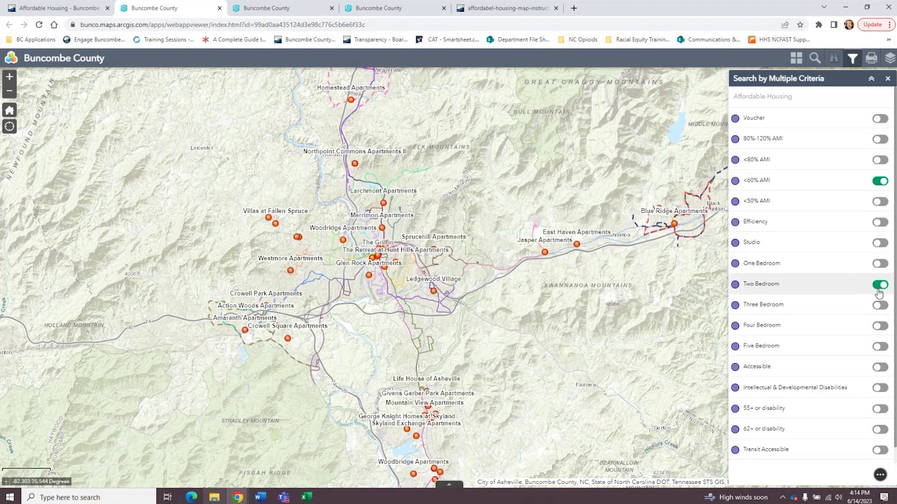
# - Add the Transit Accessible criterion to the map filter, toggling it for comparison and leaving it on
pyautogui.scroll(-1, 840, 309)
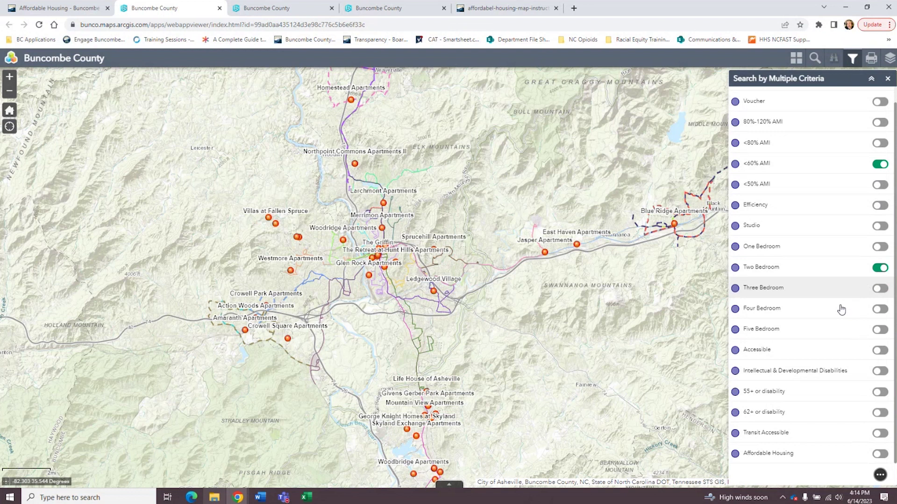
pyautogui.click(881, 435)
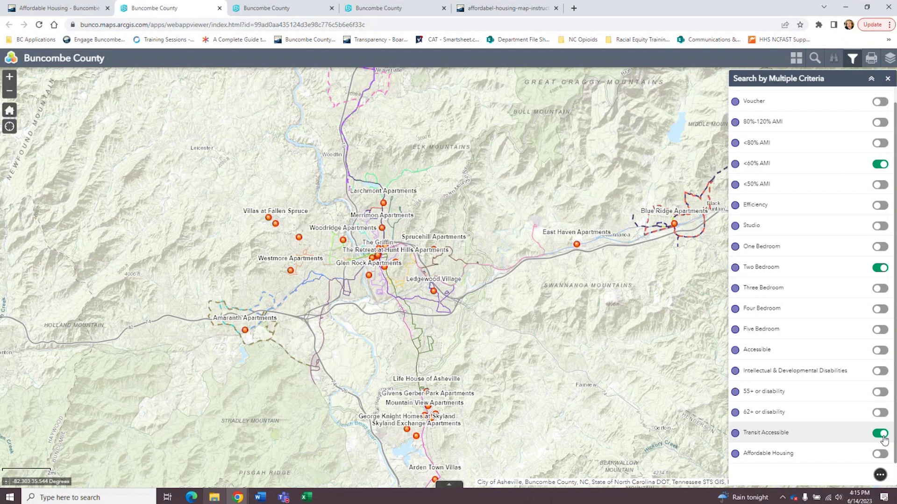
pyautogui.click(880, 434)
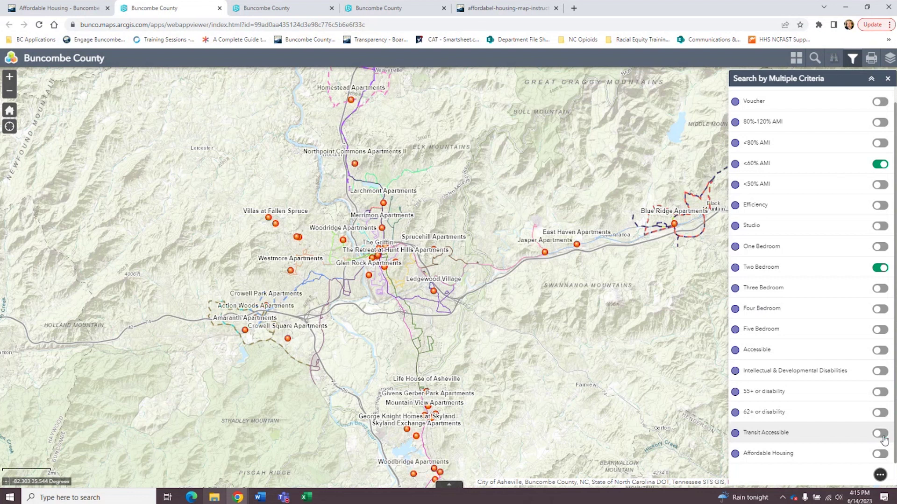
pyautogui.click(880, 433)
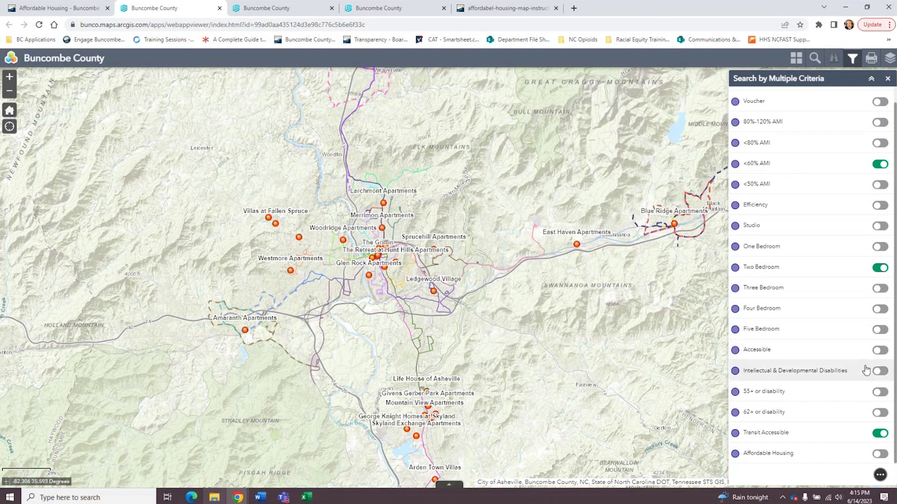
pyautogui.scroll(1, 865, 370)
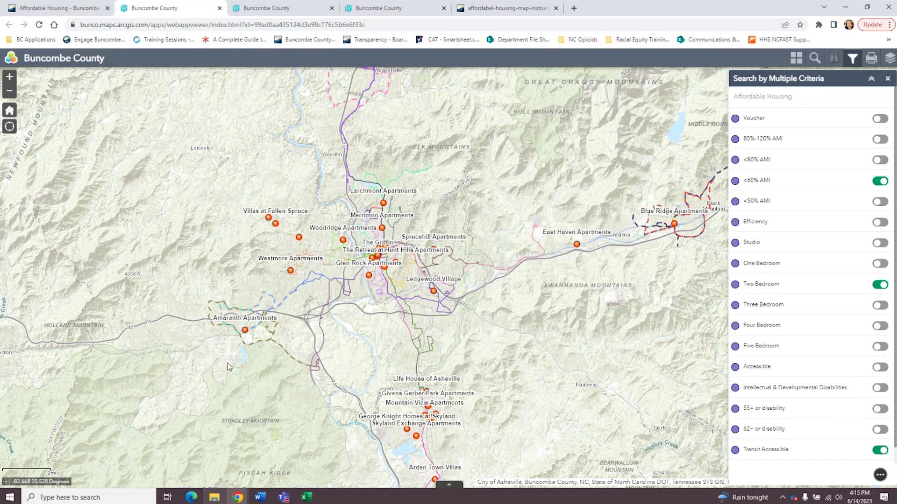
# - Open the attribute table for the filtered developments and examine its columns from the first to the last
pyautogui.click(444, 487)
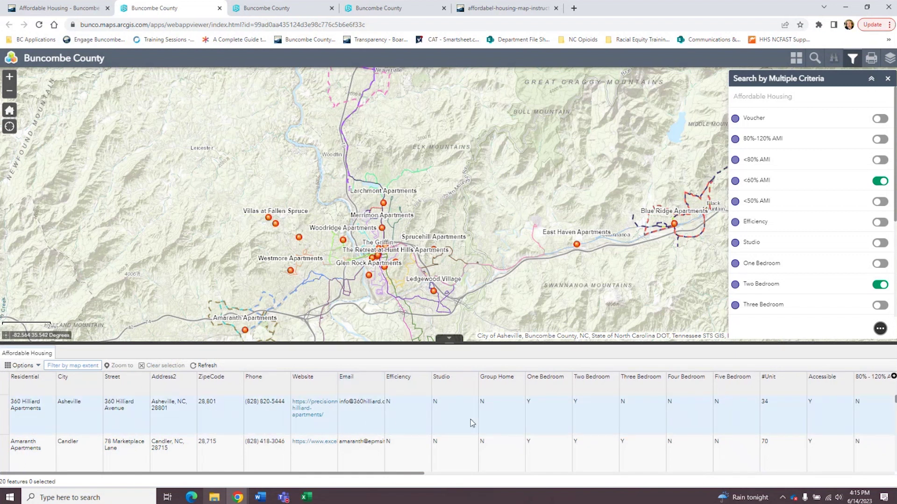
pyautogui.moveTo(372, 477); pyautogui.dragTo(845, 446)
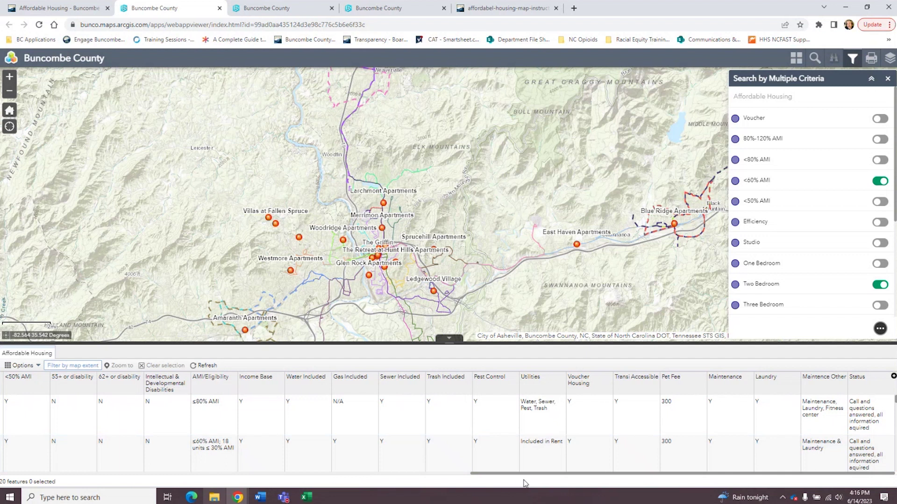
pyautogui.moveTo(524, 477); pyautogui.dragTo(37, 476)
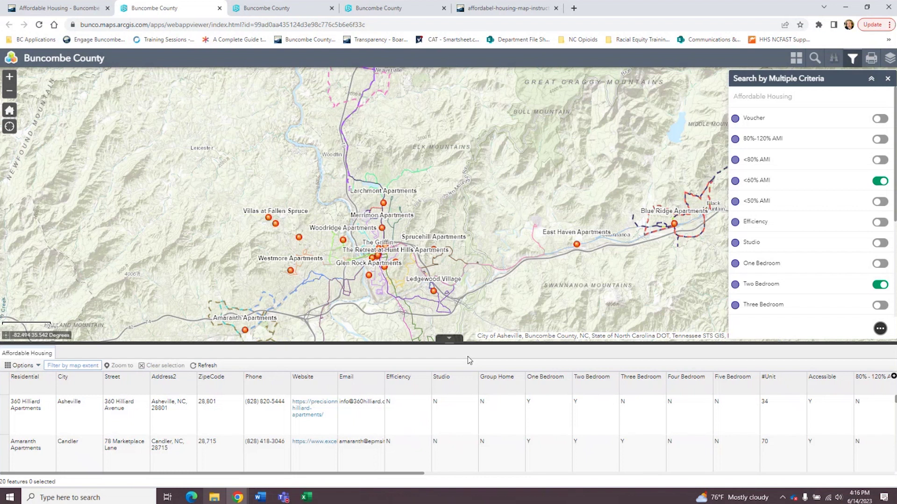
pyautogui.click(61, 367)
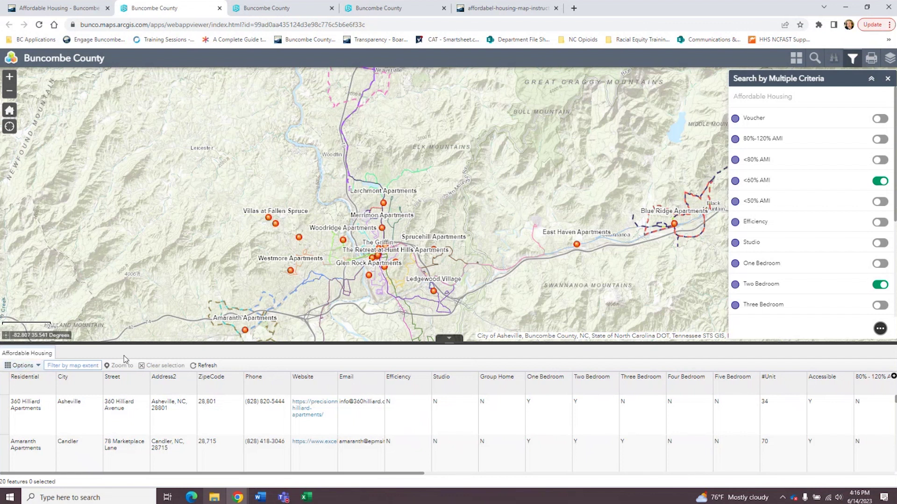
# - Export all the filtered housing records to a CSV file and open the downloaded file in Excel
pyautogui.click(39, 366)
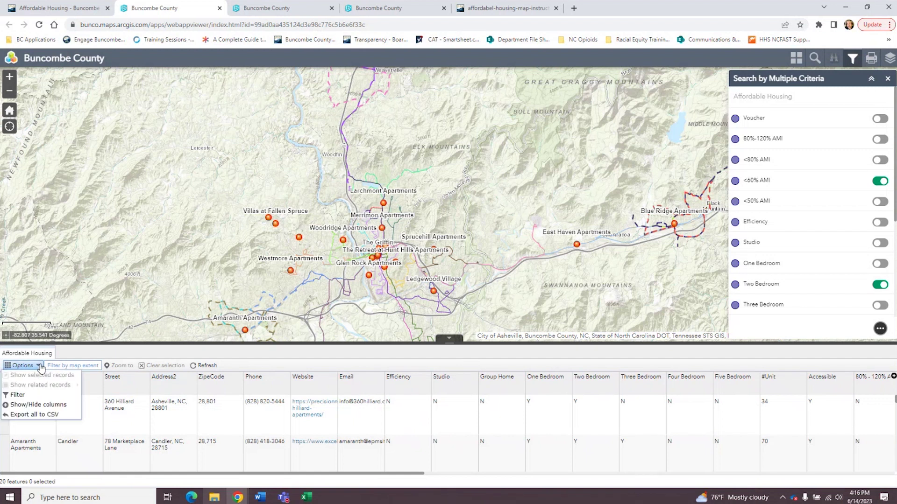
pyautogui.click(30, 416)
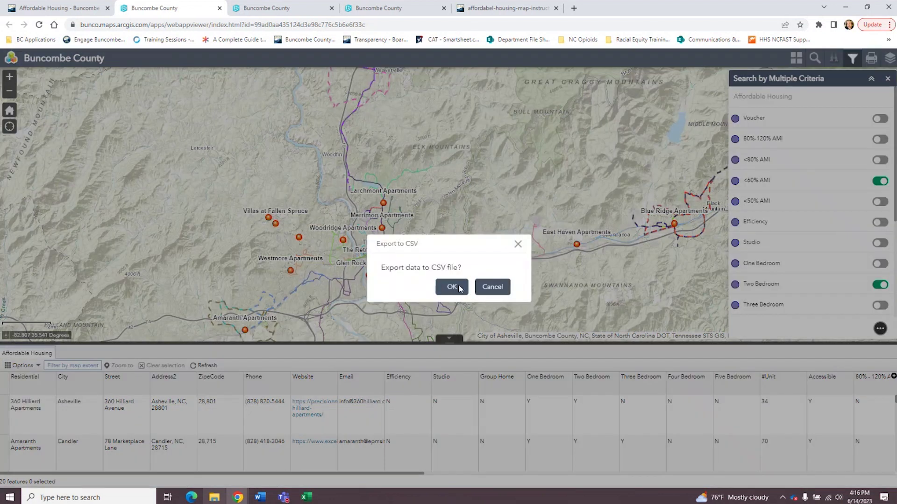
pyautogui.click(451, 286)
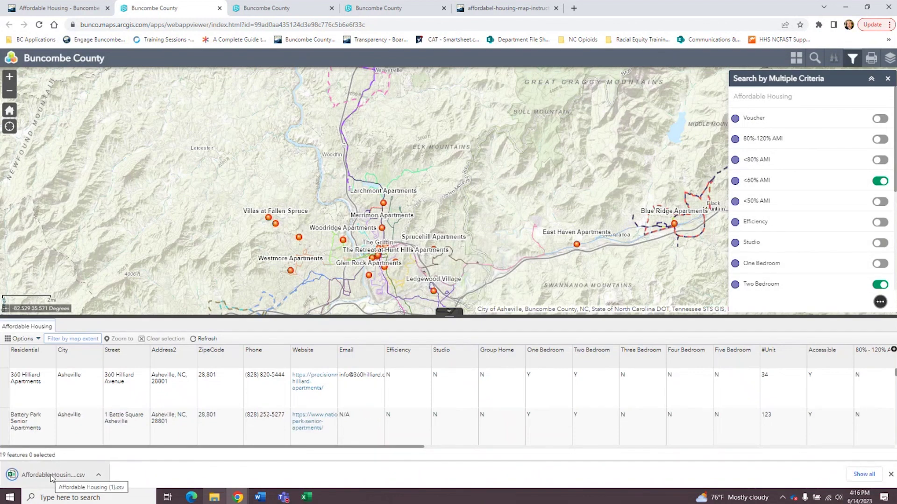
pyautogui.click(51, 475)
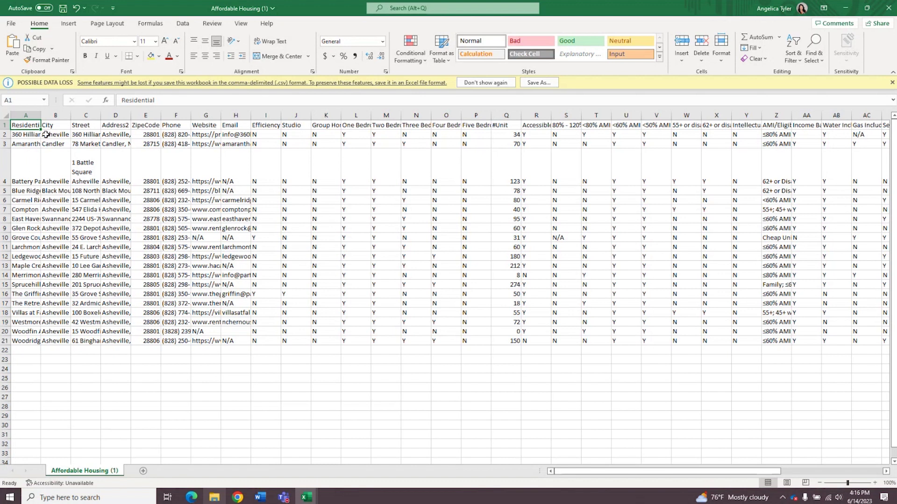
# - Widen the Residential, Website and Email columns and wrap the text in cells A1 to V20
pyautogui.moveTo(41, 116); pyautogui.dragTo(144, 126)
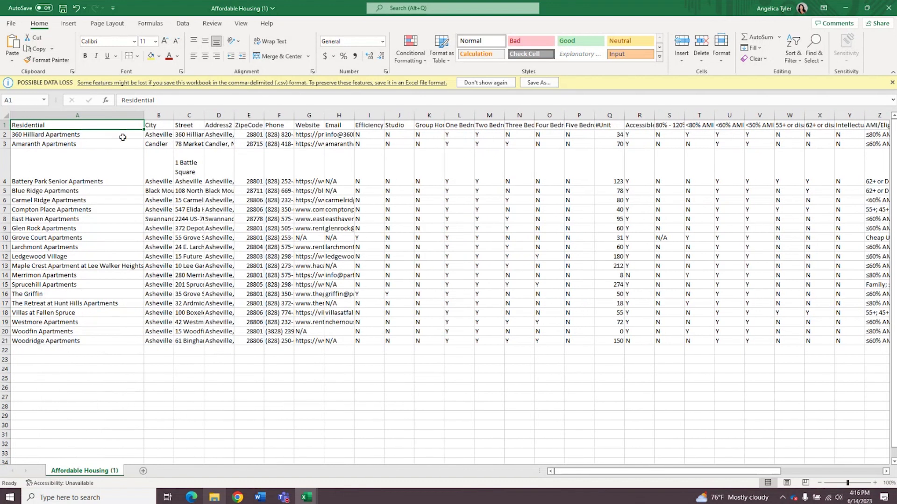
pyautogui.moveTo(324, 115); pyautogui.dragTo(395, 114)
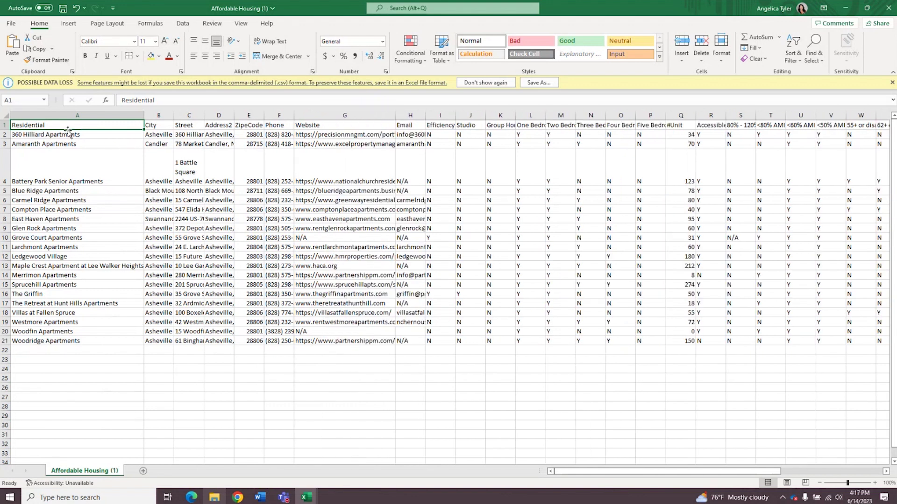
pyautogui.keyDown('shift'); pyautogui.click(834, 332); pyautogui.keyUp('shift')
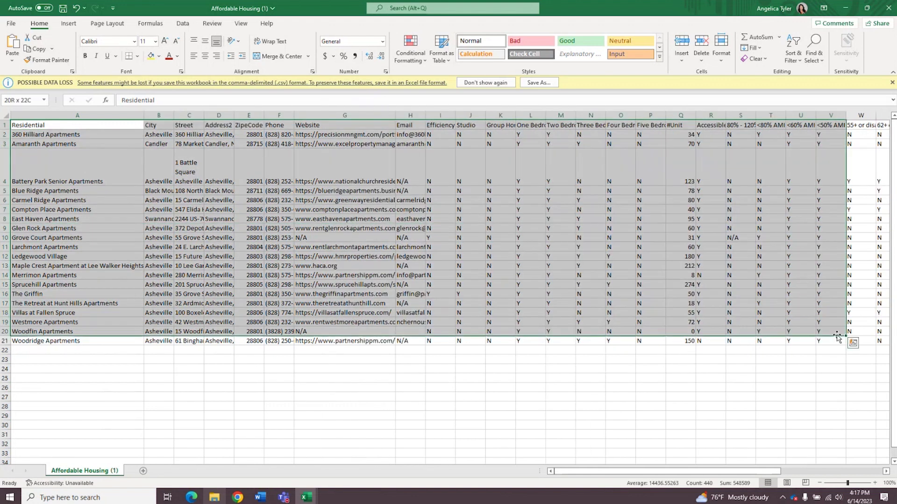
pyautogui.click(271, 41)
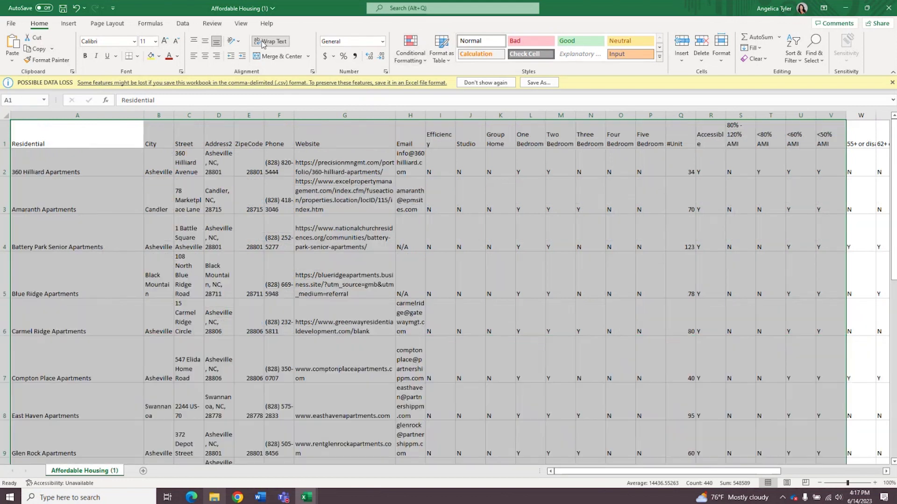
pyautogui.click(714, 256)
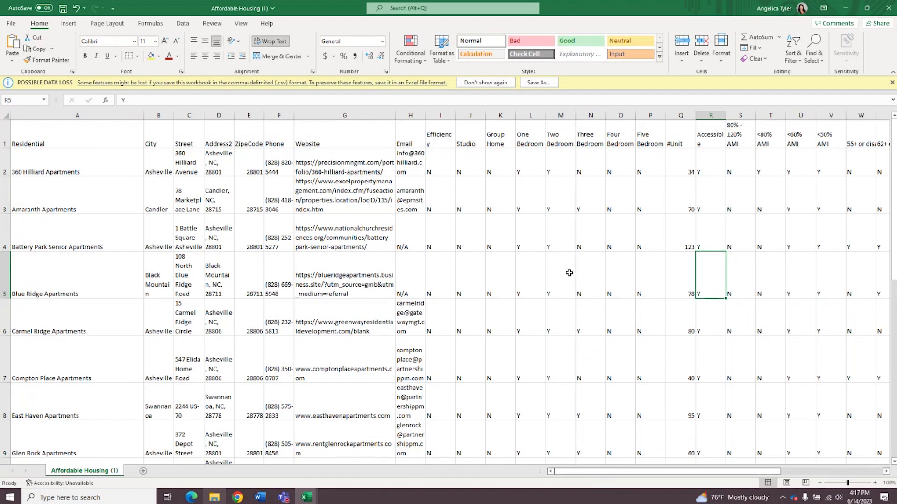
pyautogui.moveTo(395, 115); pyautogui.dragTo(493, 119)
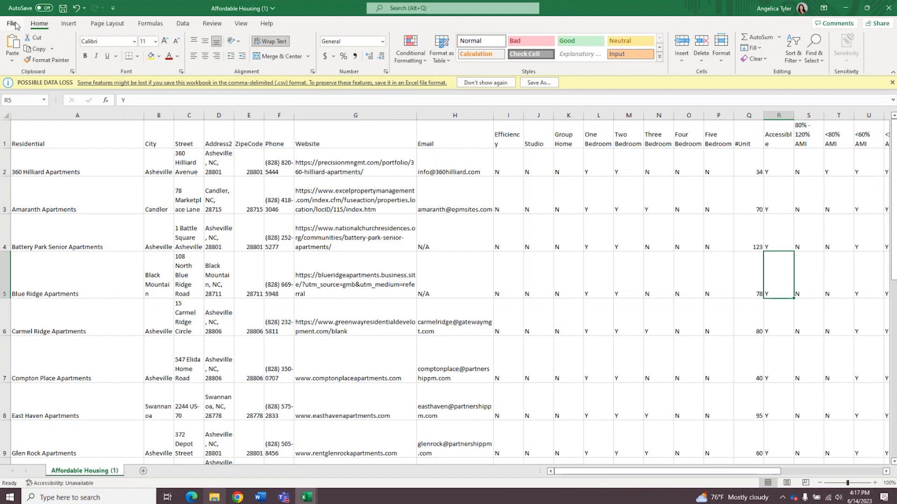
# - Bring up the PDF export for the Affordable Housing (1) worksheet and close it without publishing
pyautogui.click(15, 25)
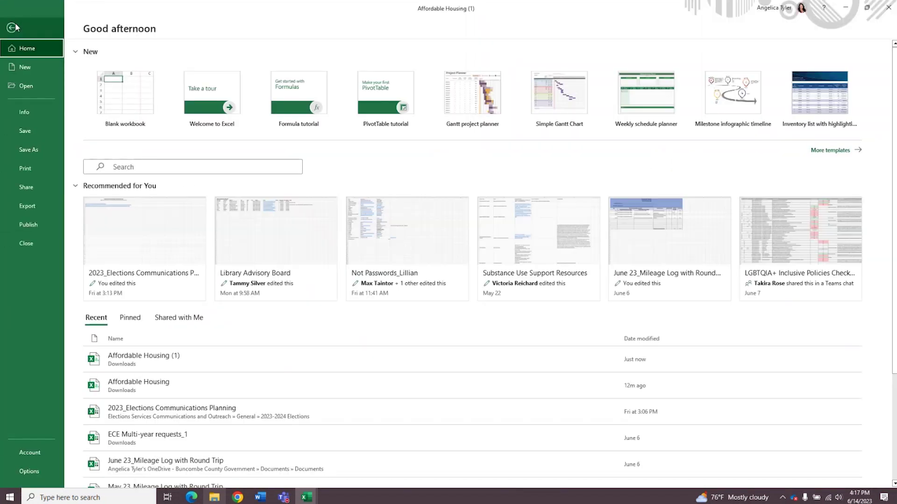
pyautogui.click(16, 30)
pyautogui.click(14, 24)
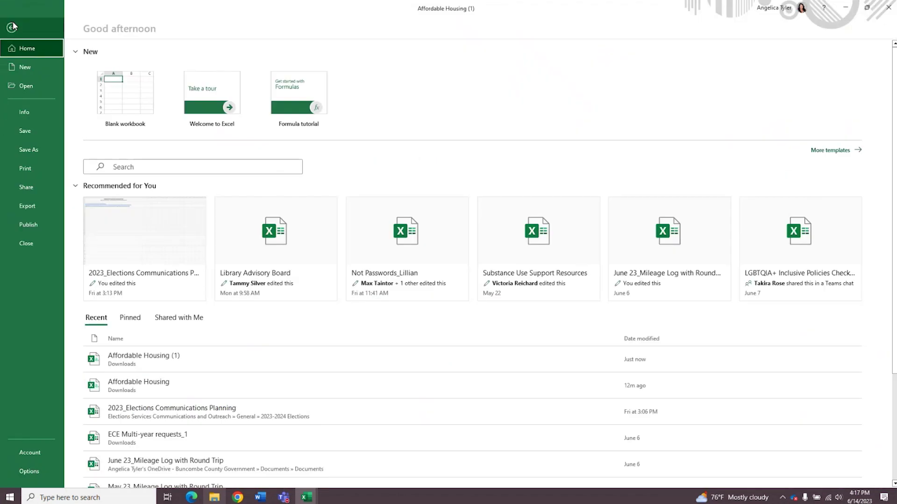
pyautogui.click(25, 209)
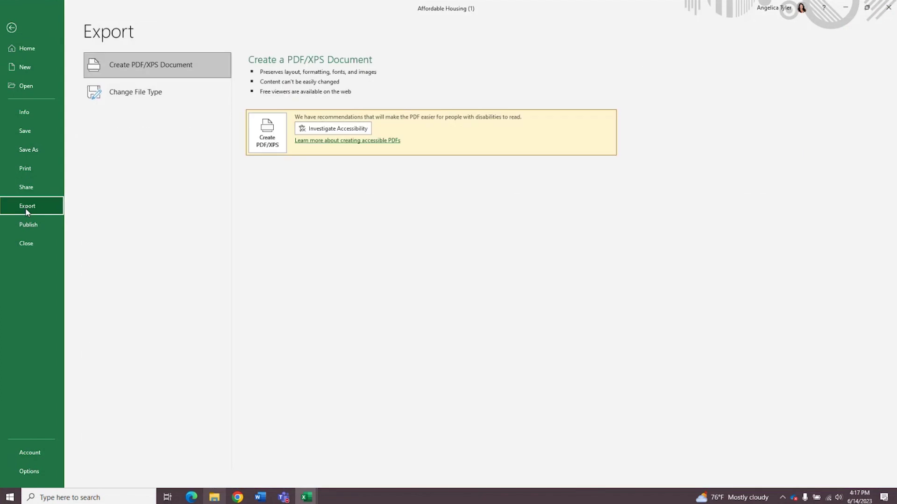
pyautogui.click(270, 147)
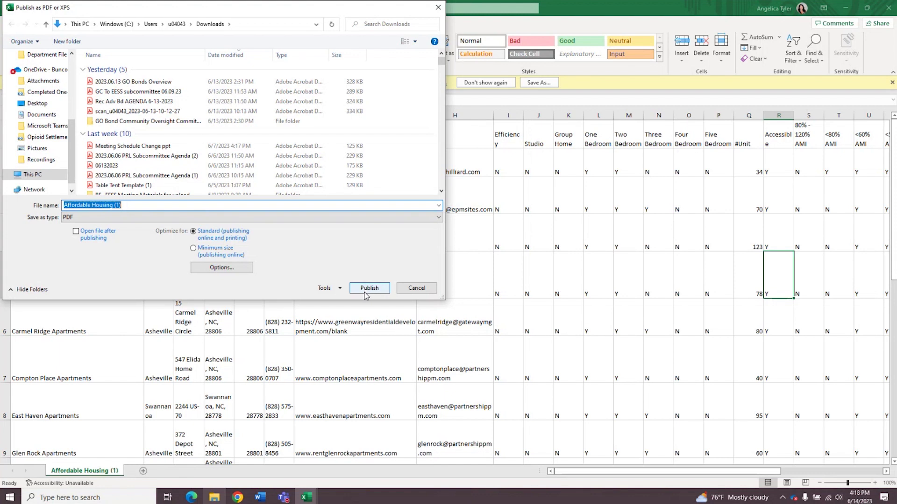
pyautogui.click(438, 8)
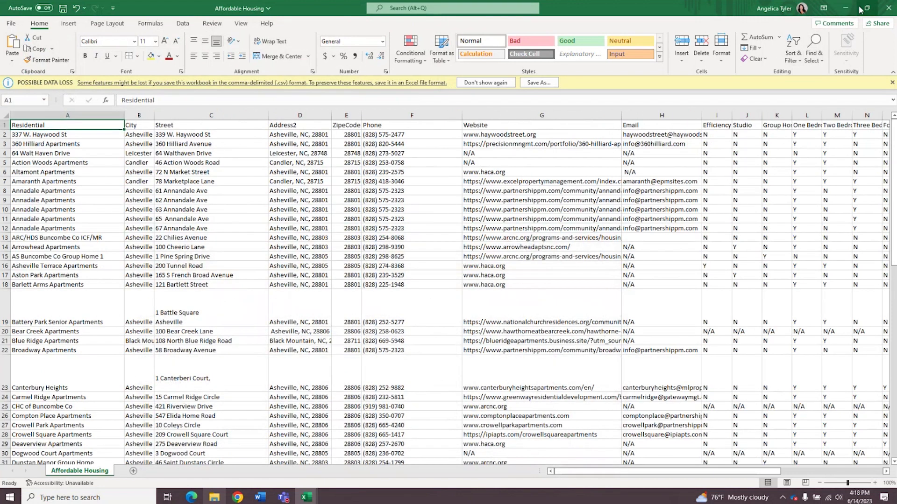
# - Switch back to the filtered housing map in the browser and hide its attribute table
pyautogui.click(843, 9)
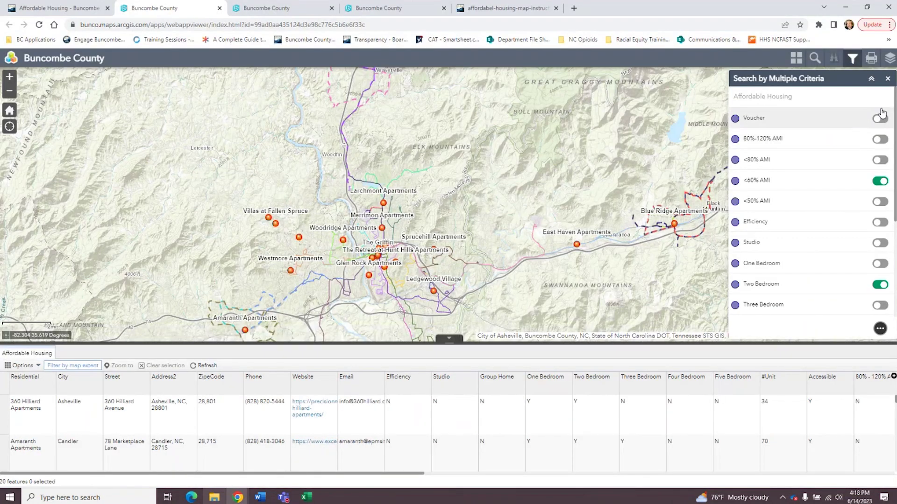
pyautogui.click(449, 338)
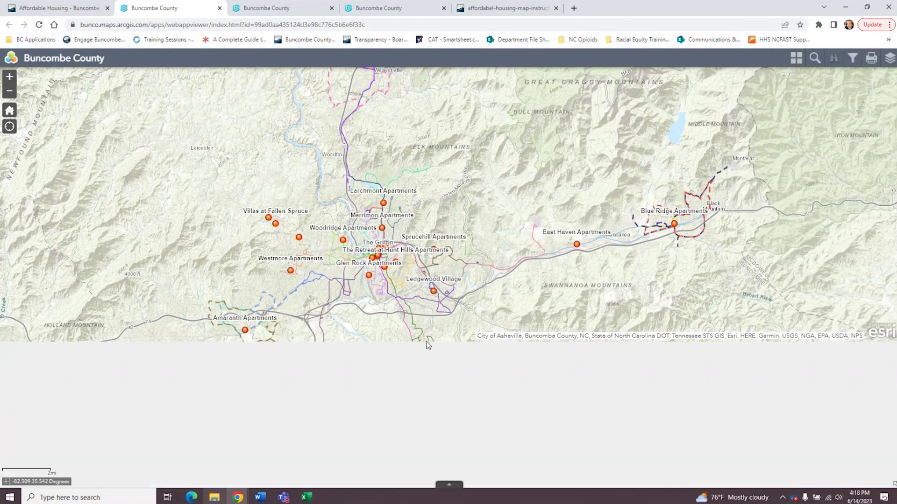